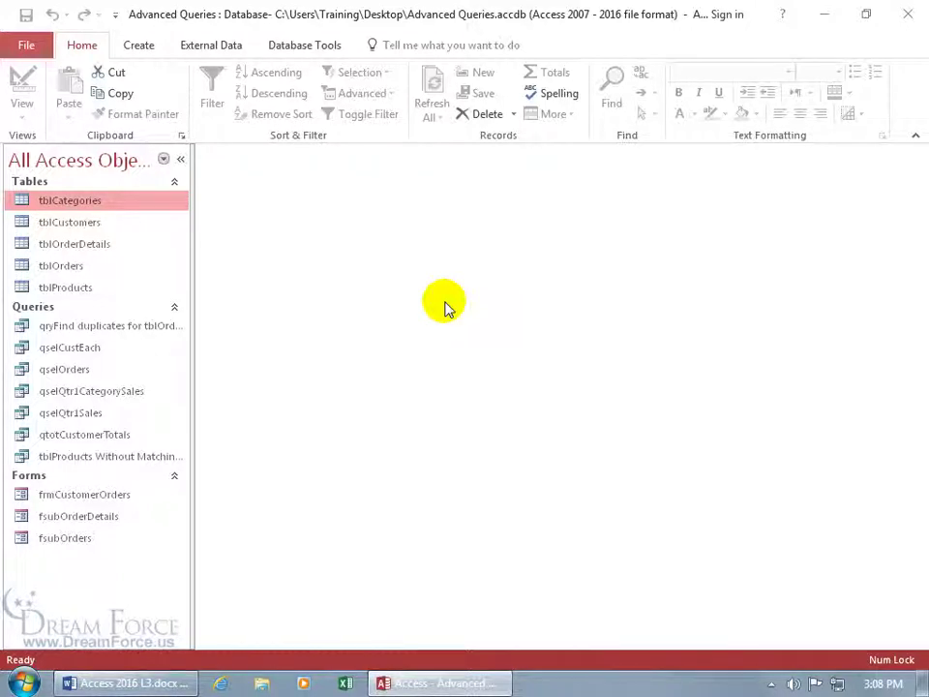
- Attempt Encrypt with Password on the Advanced Queries database from the Info page
left_click(26, 46)
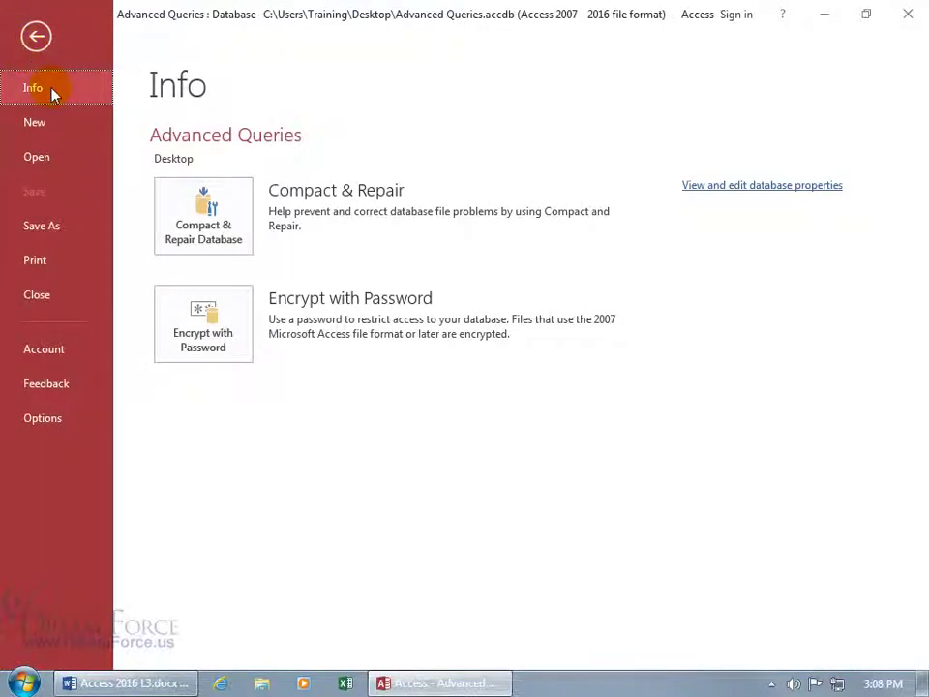
left_click(210, 329)
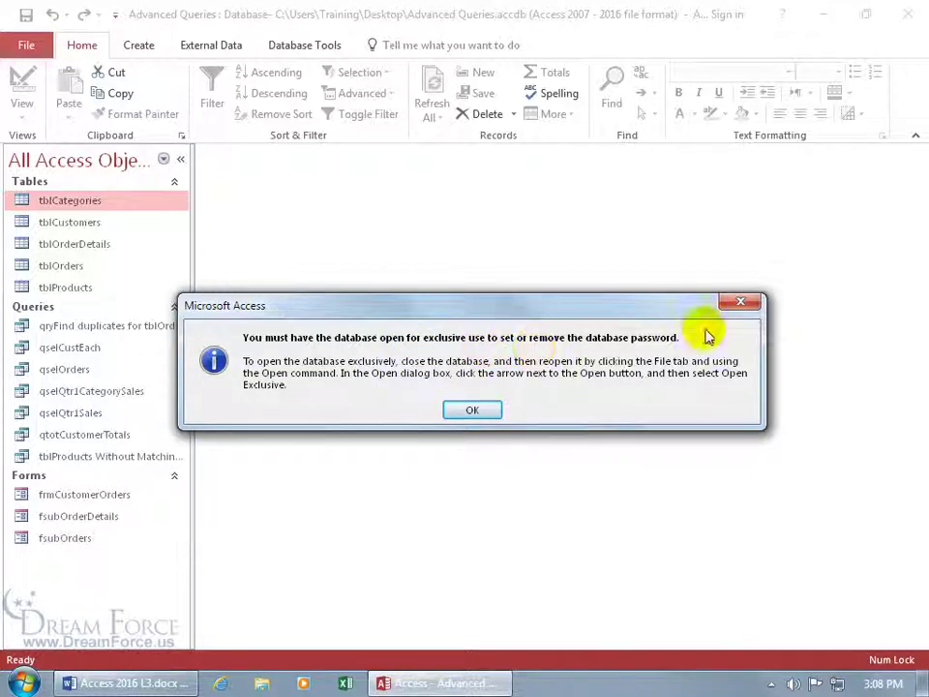
- Close the message saying the database must be opened for exclusive use
left_click(736, 303)
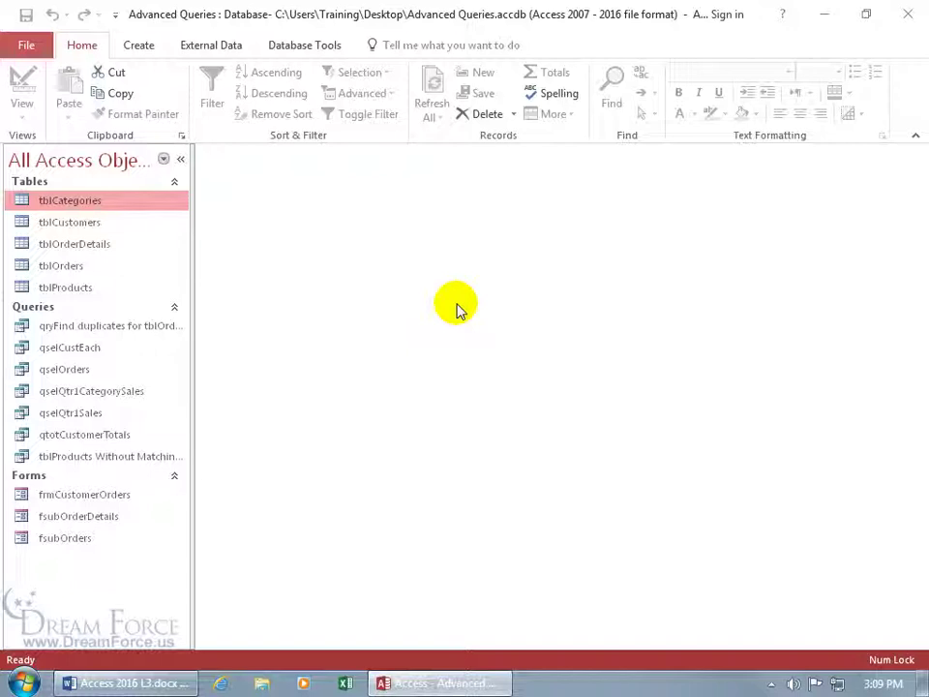
- Quit Access with Advanced Queries open, then relaunch Access 2016 from its desktop shortcut
left_click(904, 15)
left_click(463, 331)
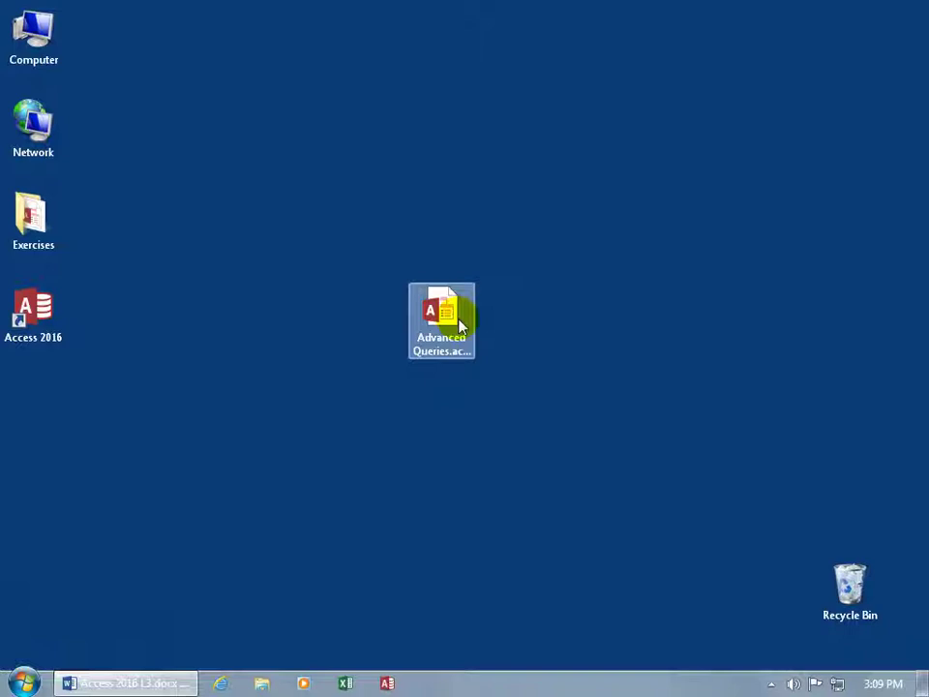
left_click(397, 332)
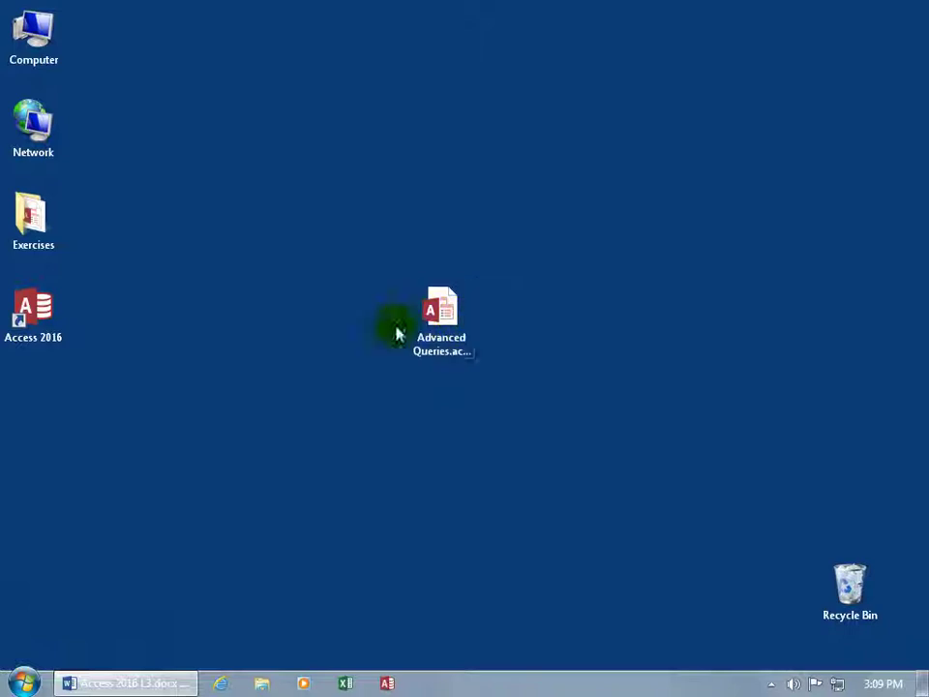
double_click(60, 321)
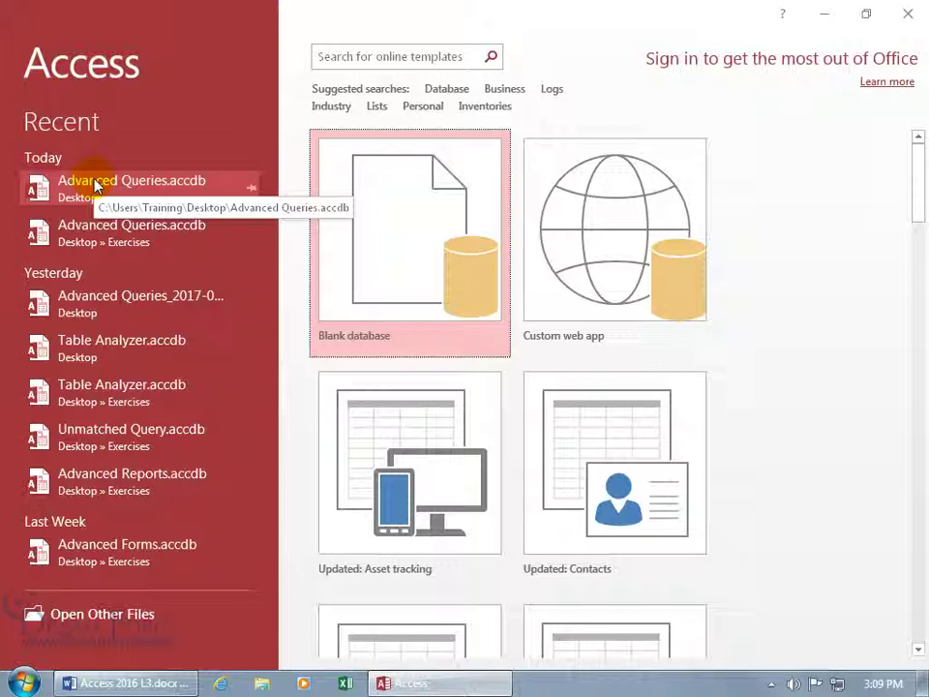
- Browse to Advanced Queries.accdb on the Desktop and open it with Open Exclusive
left_click(101, 626)
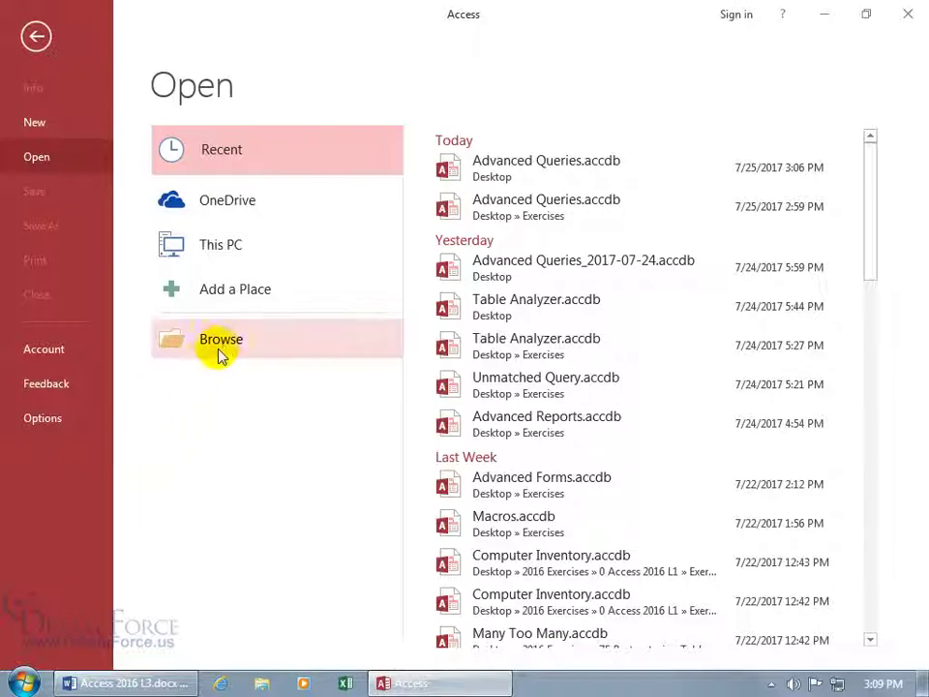
left_click(223, 348)
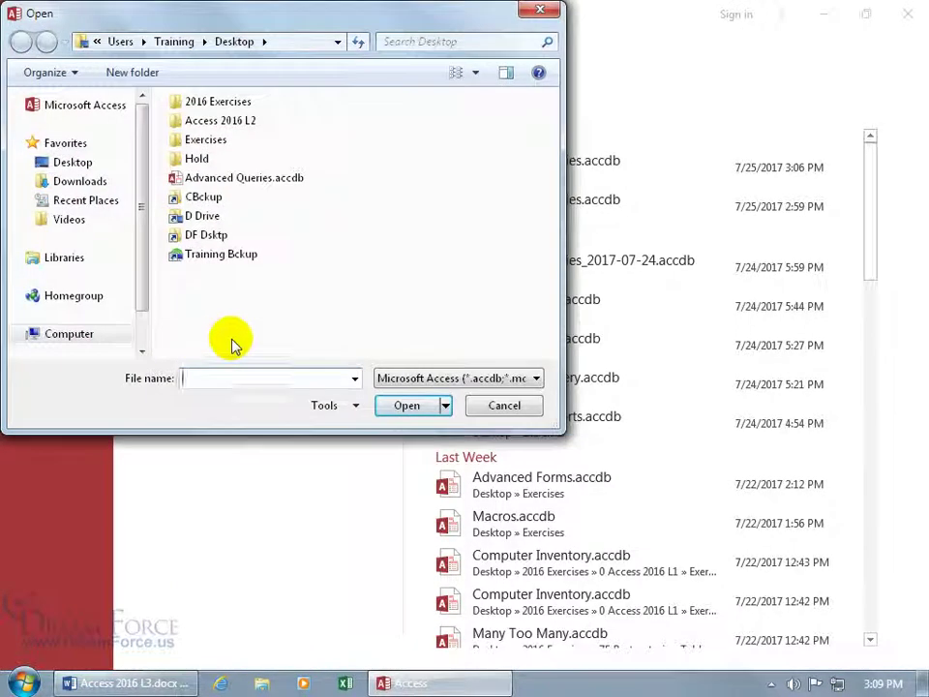
left_click(249, 184)
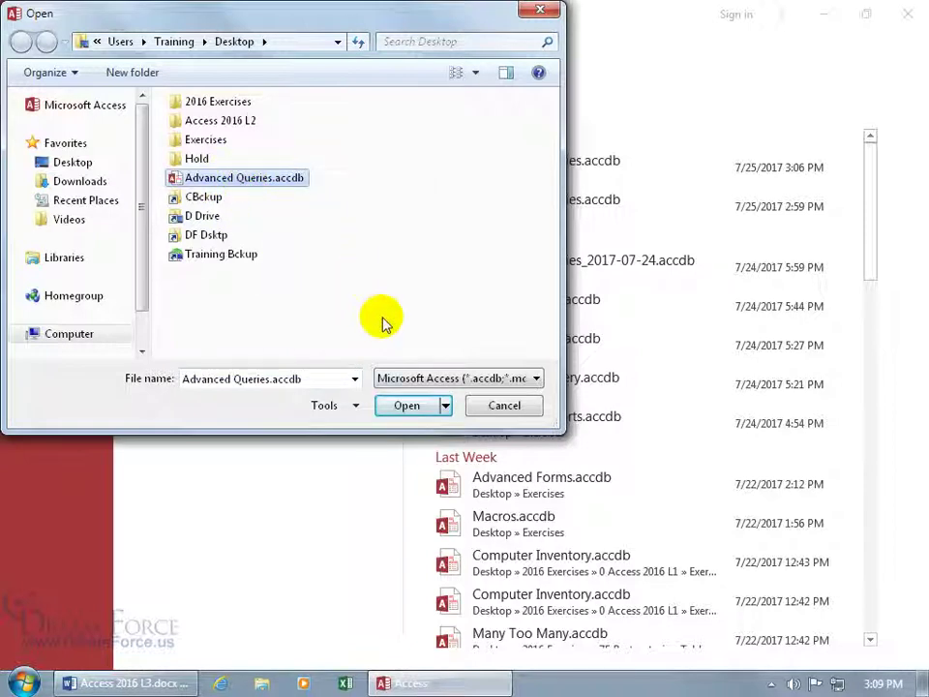
left_click(446, 407)
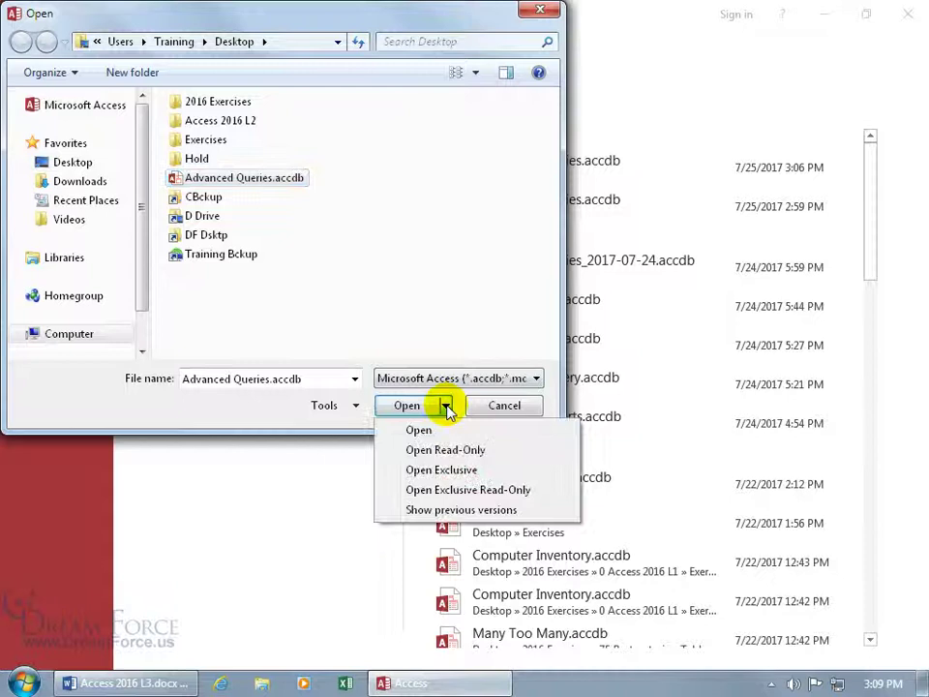
left_click(456, 474)
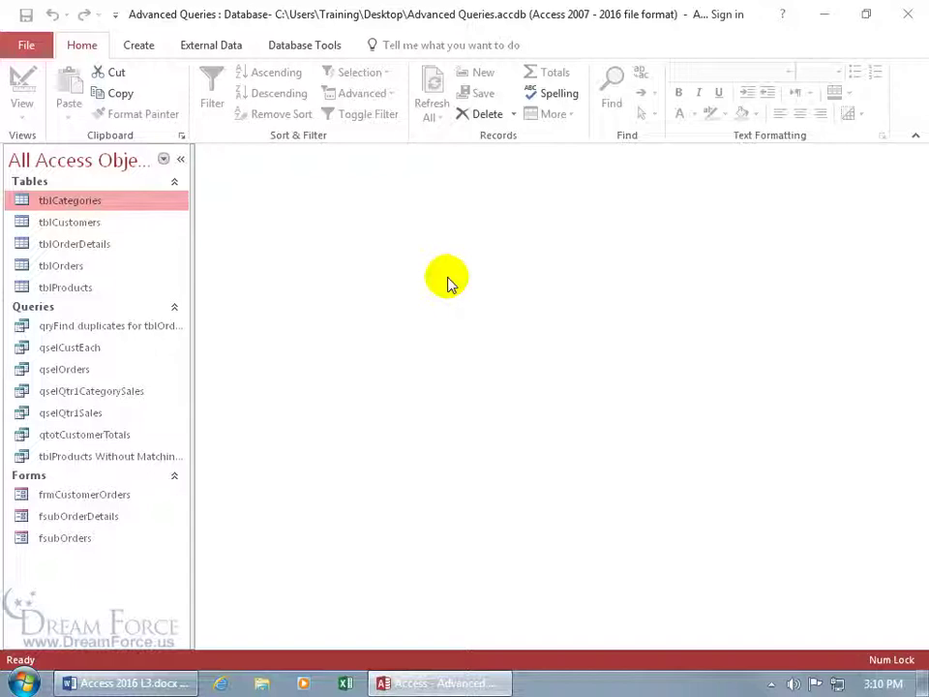
- Set a database password in both Password and Verify, and accept the row level locking warning
left_click(26, 44)
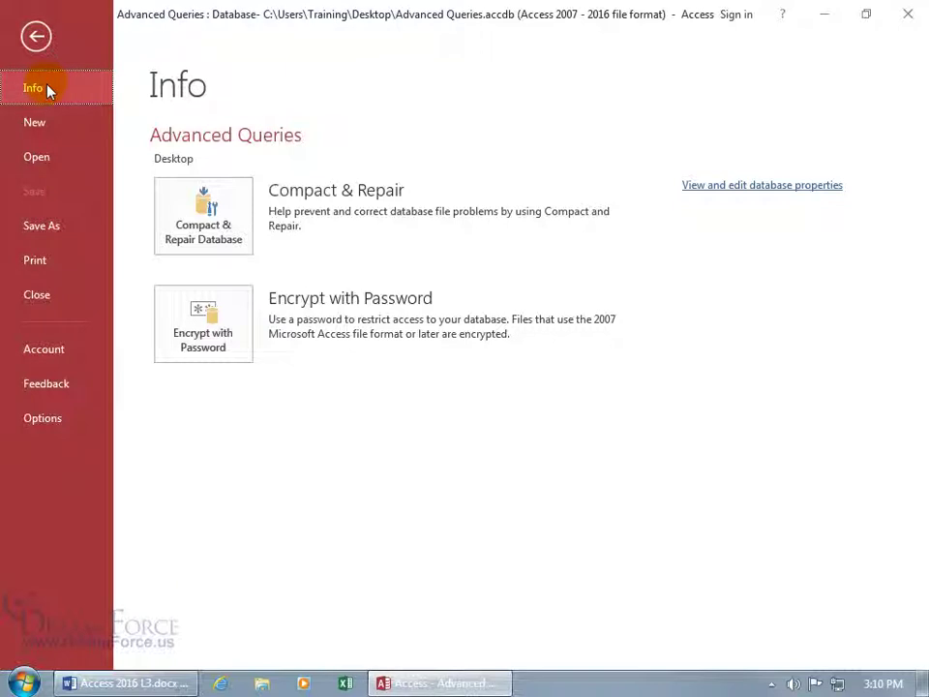
left_click(196, 327)
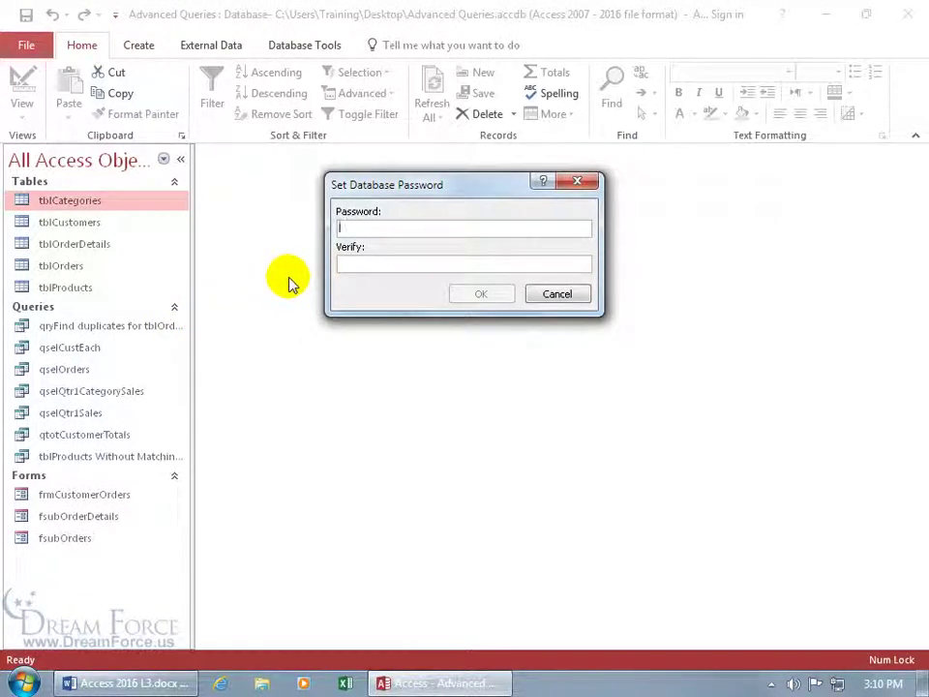
type("****")
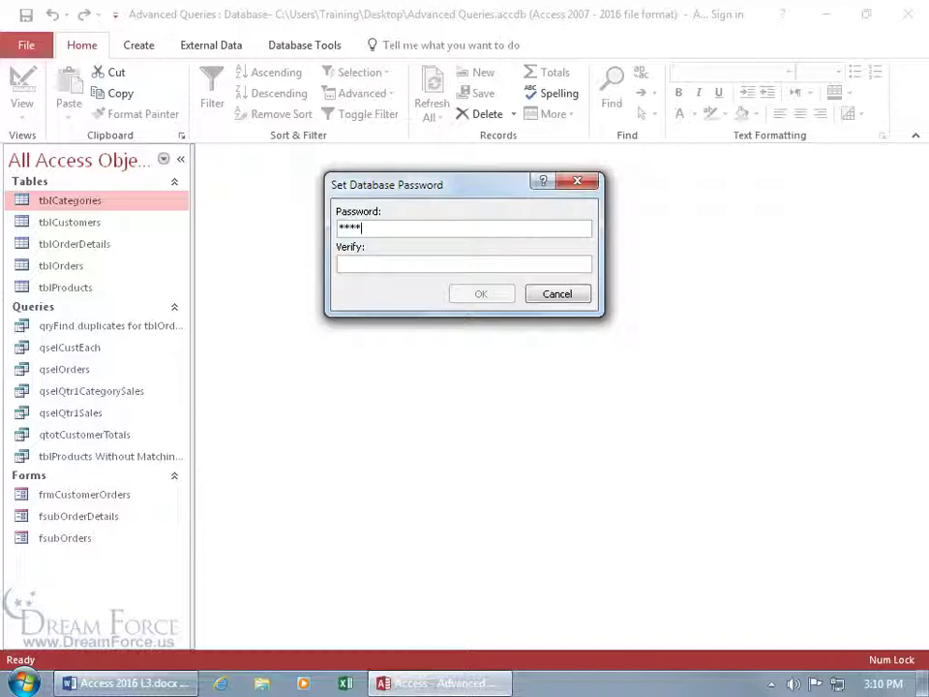
key("Tab")
type("****")
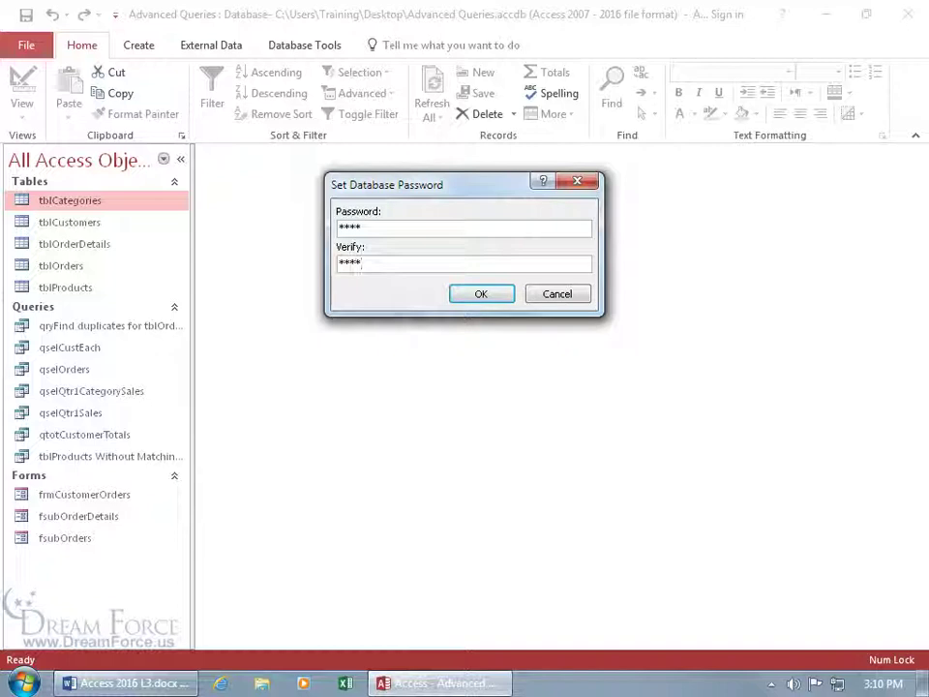
key("Return")
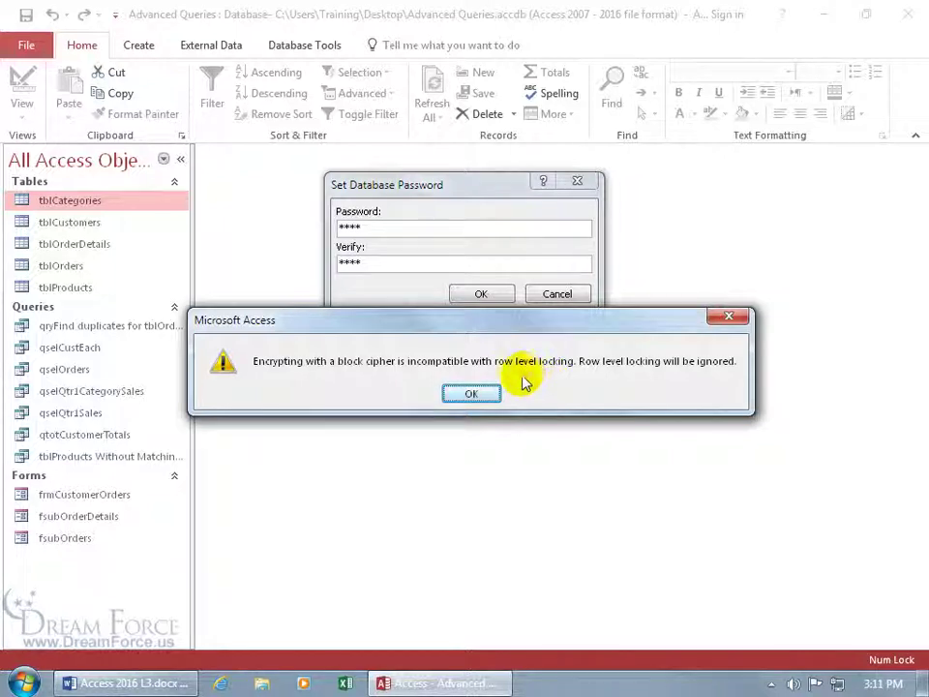
left_click(473, 395)
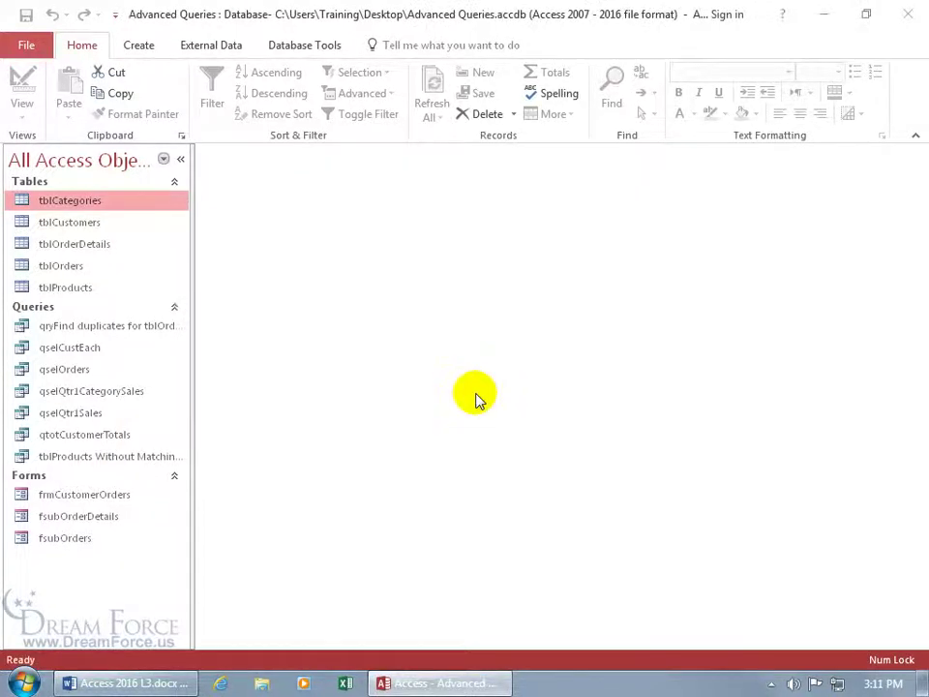
- Quit Access, reopen Advanced Queries from the desktop, and enter the database password
left_click(906, 14)
double_click(446, 322)
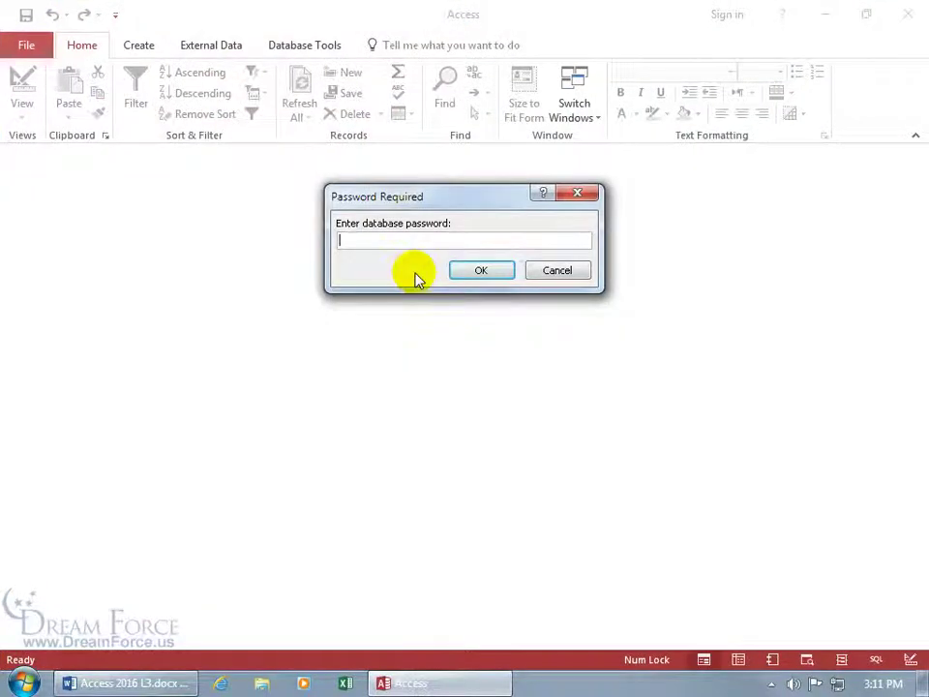
type("1234")
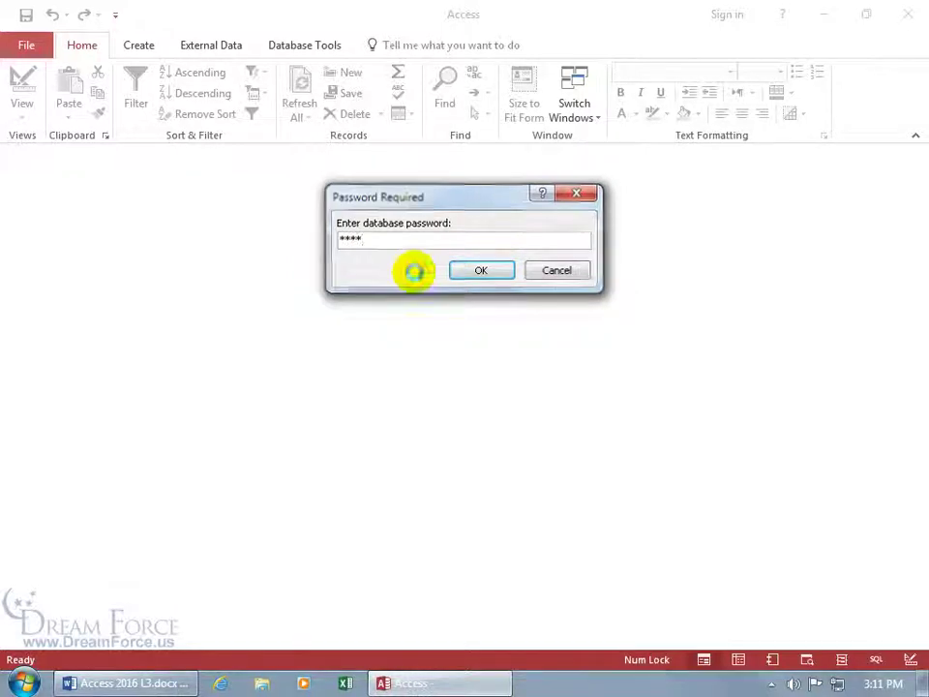
key("Return")
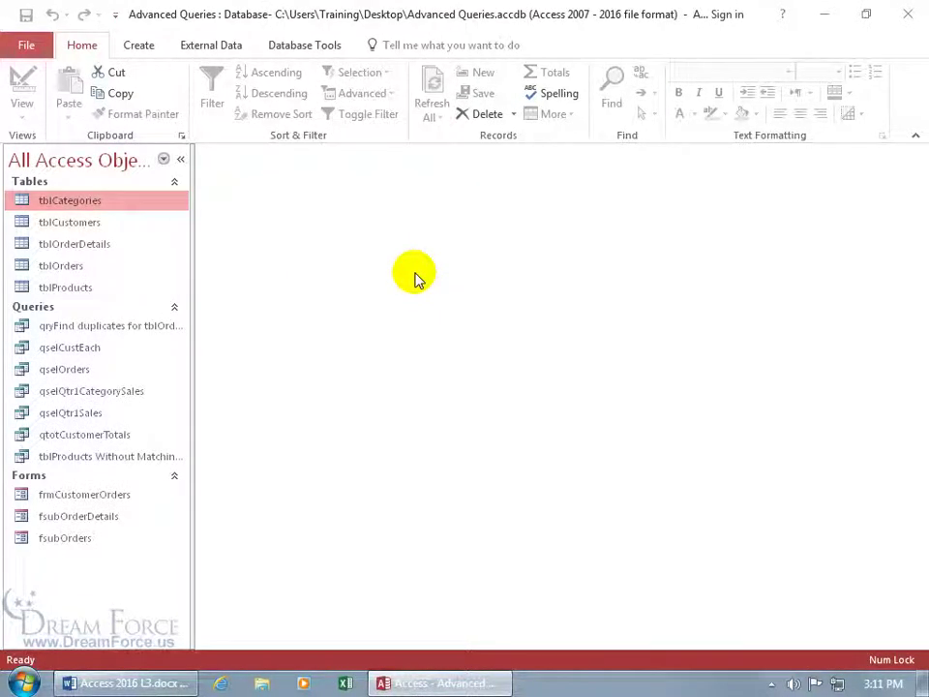
- Attempt Decrypt Database from the Info page and dismiss the exclusive-use warning
left_click(28, 45)
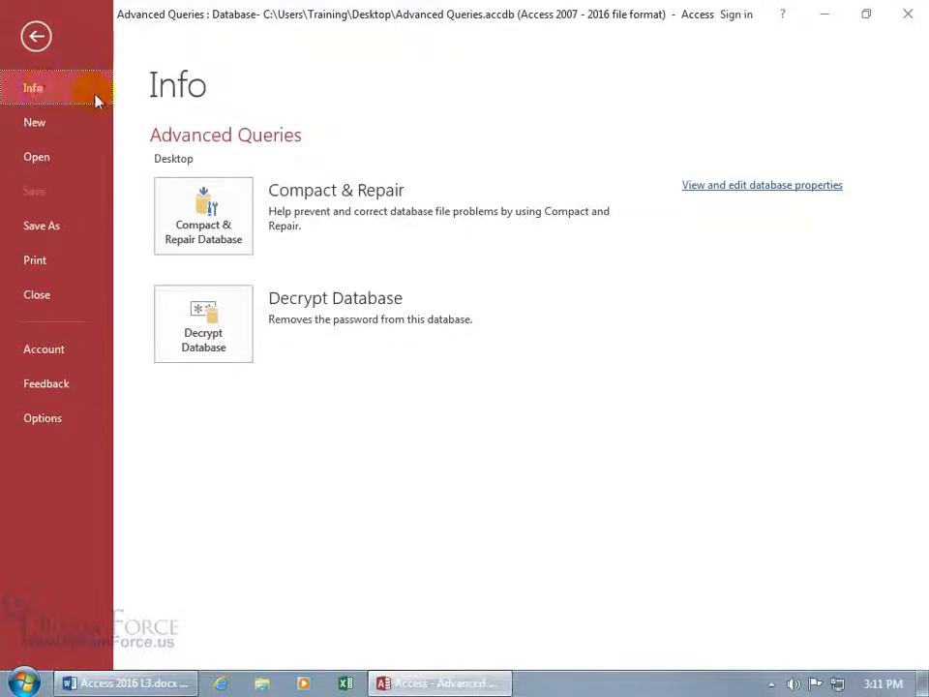
left_click(199, 310)
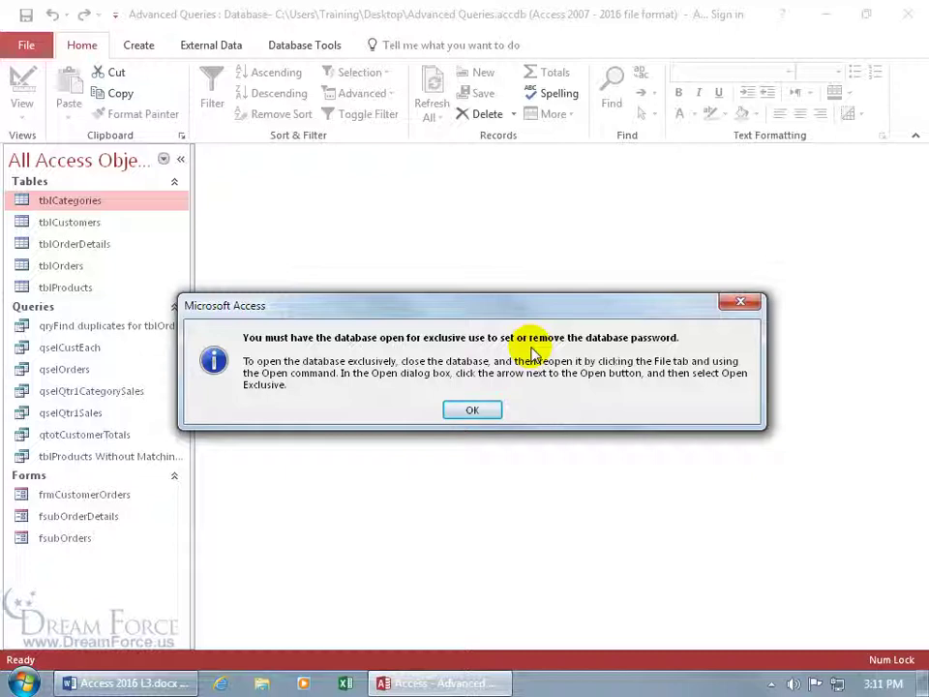
left_click(476, 409)
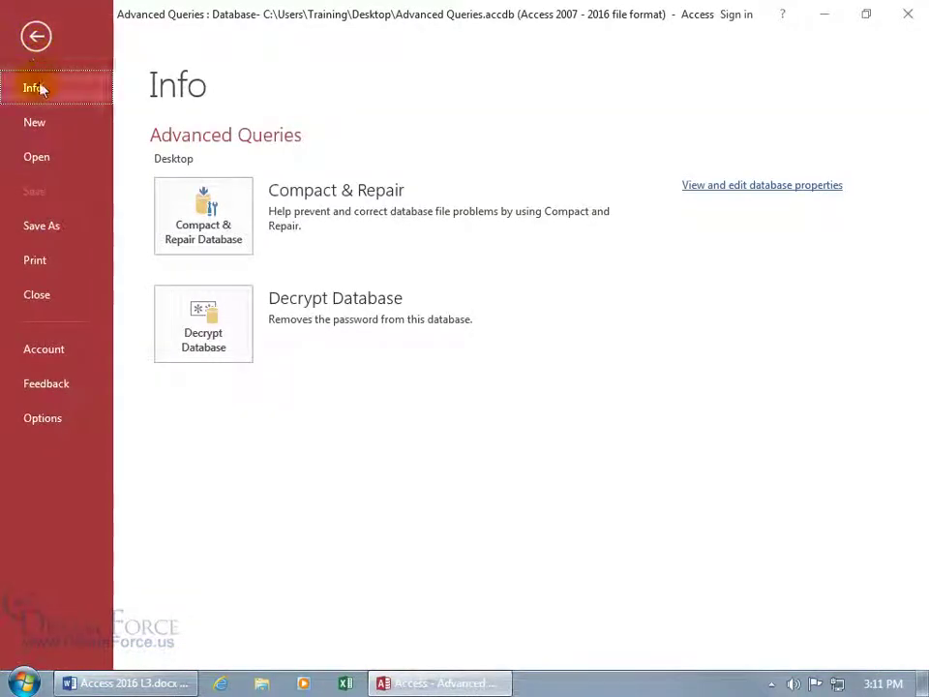
- Open Advanced Queries.accdb with Open Exclusive via Browse and supply its database password
left_click(38, 156)
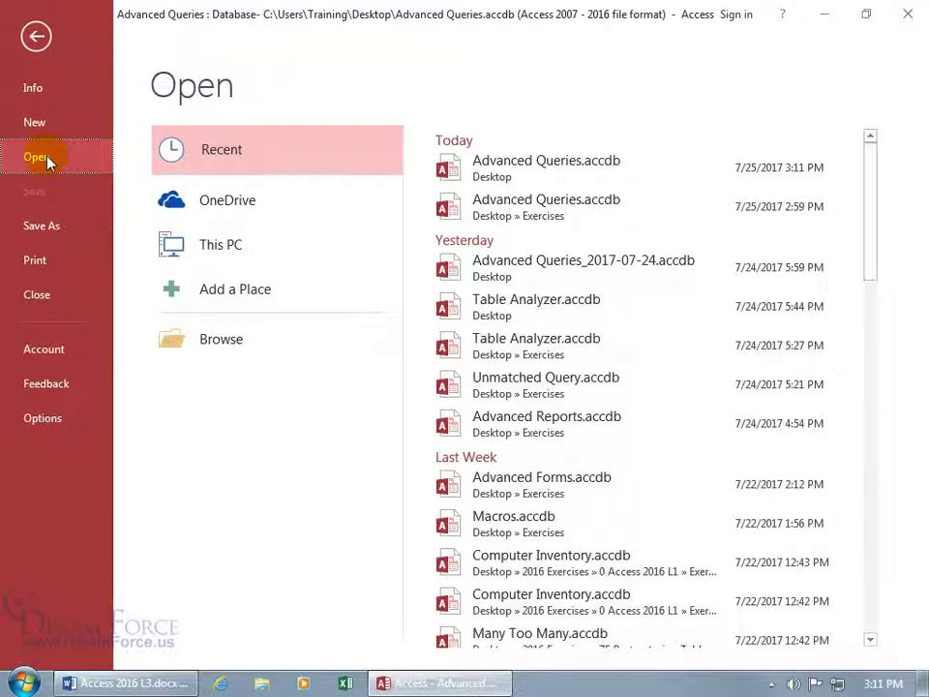
left_click(239, 341)
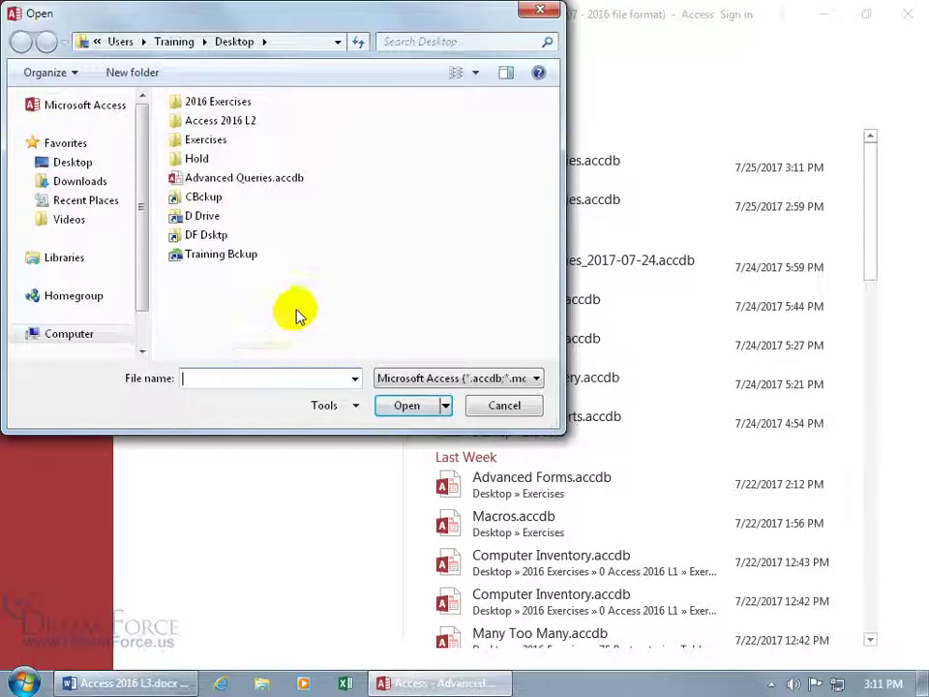
left_click(247, 183)
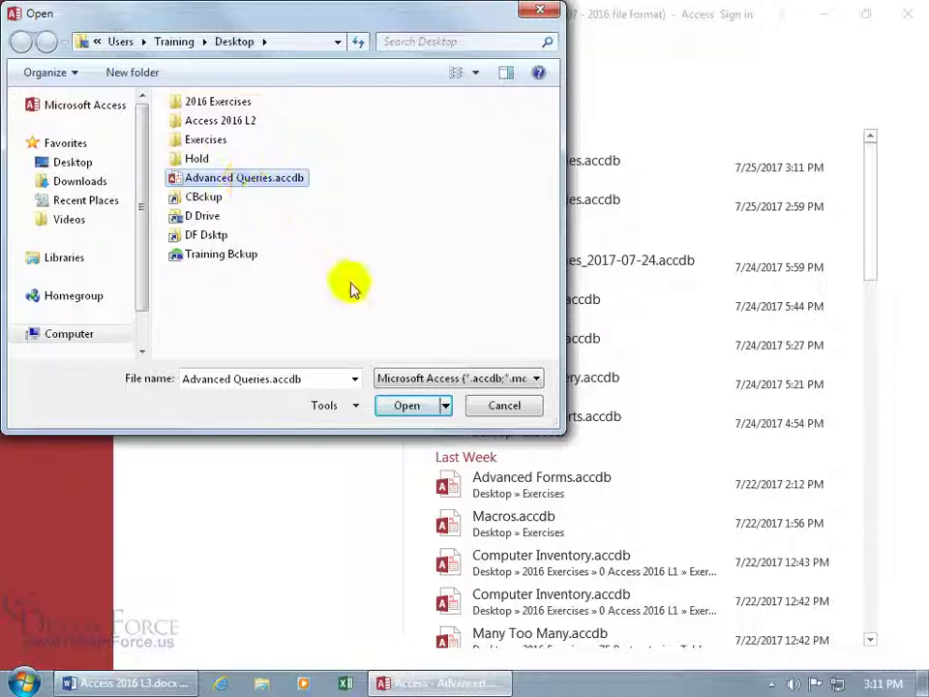
left_click(445, 407)
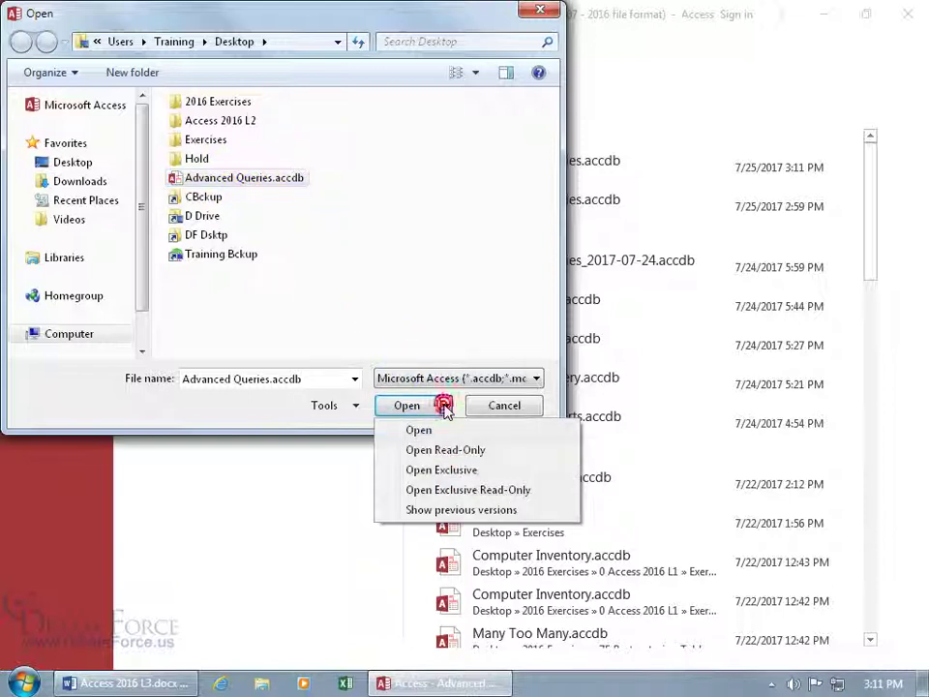
left_click(441, 470)
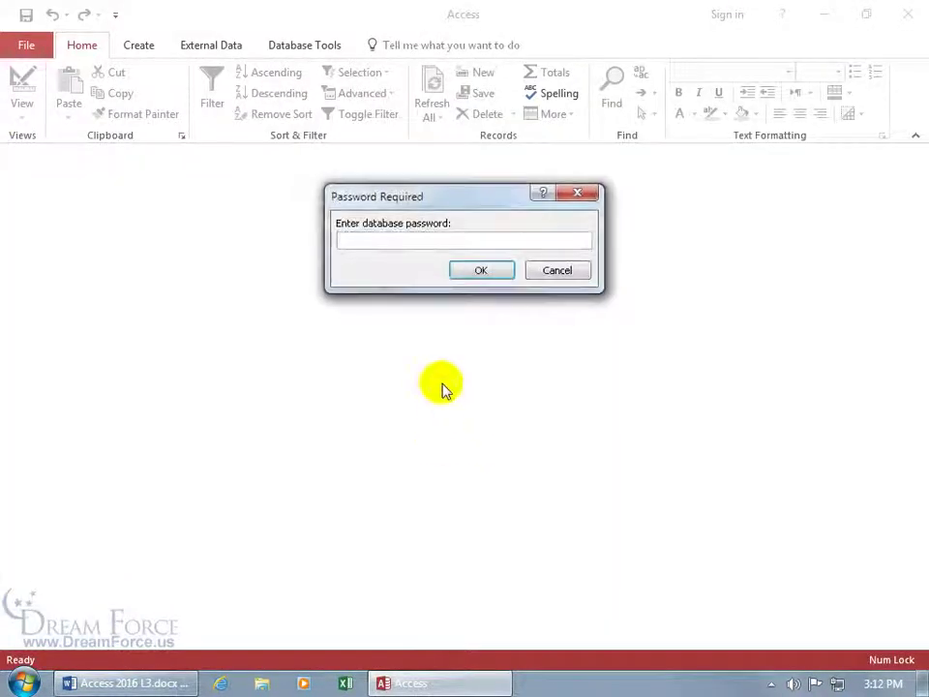
type("****")
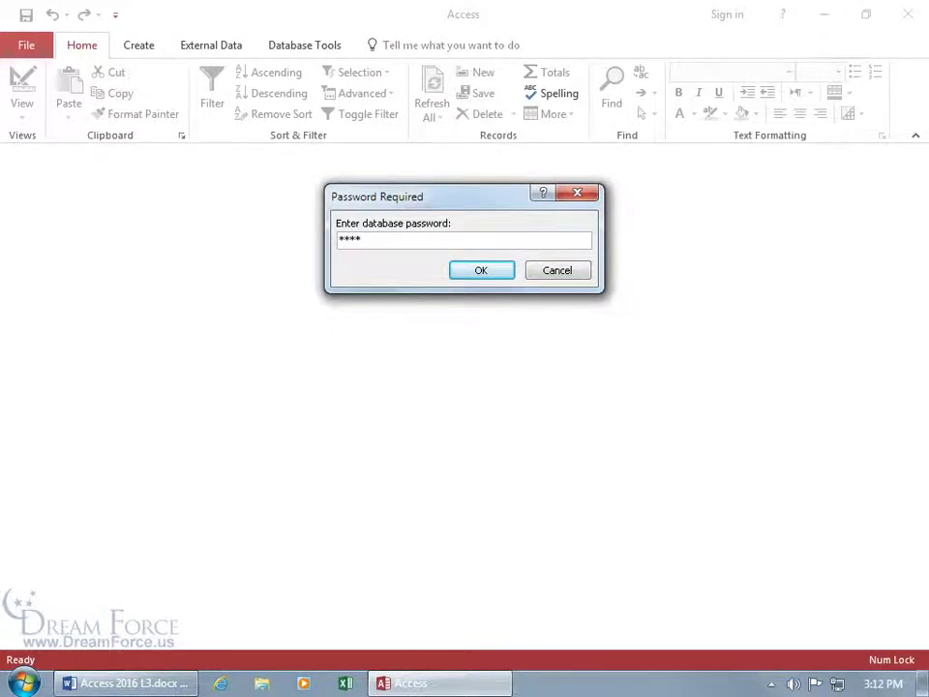
key("Return")
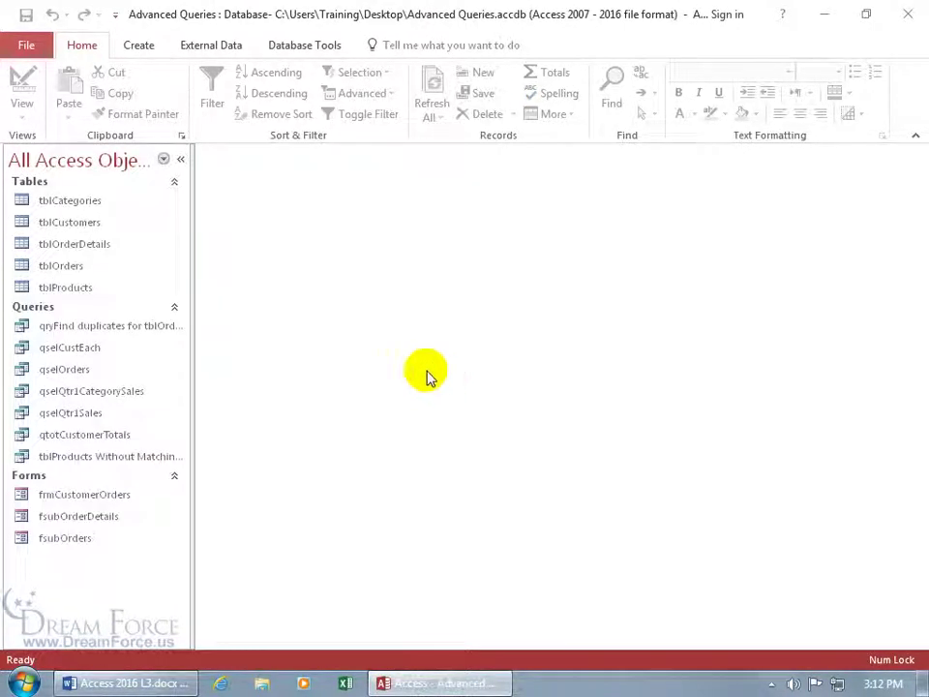
- Decrypt Advanced Queries by entering the current password in the Decrypt Database dialog
left_click(27, 45)
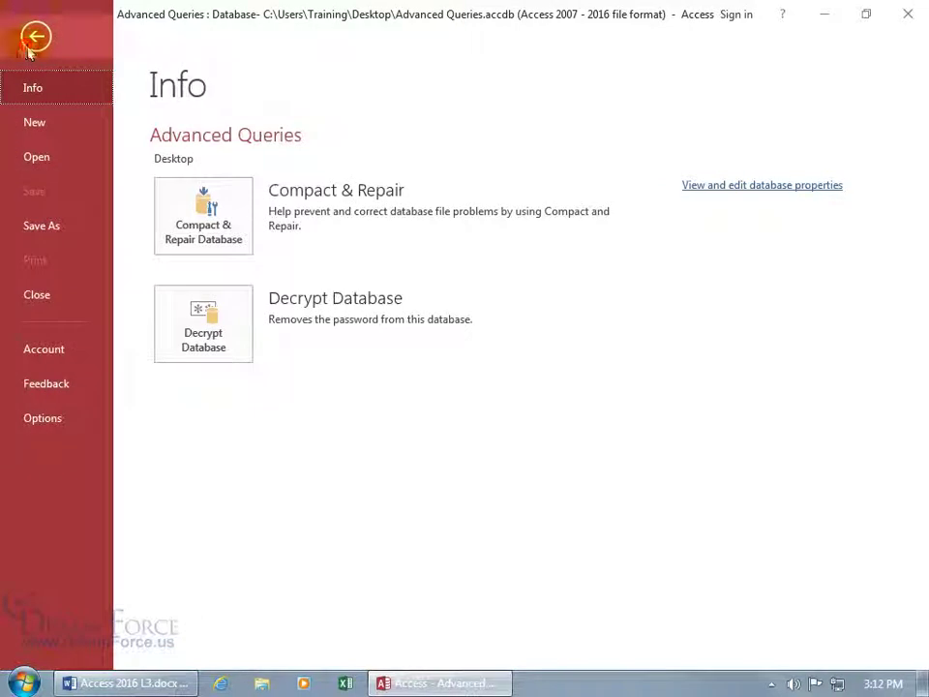
left_click(204, 316)
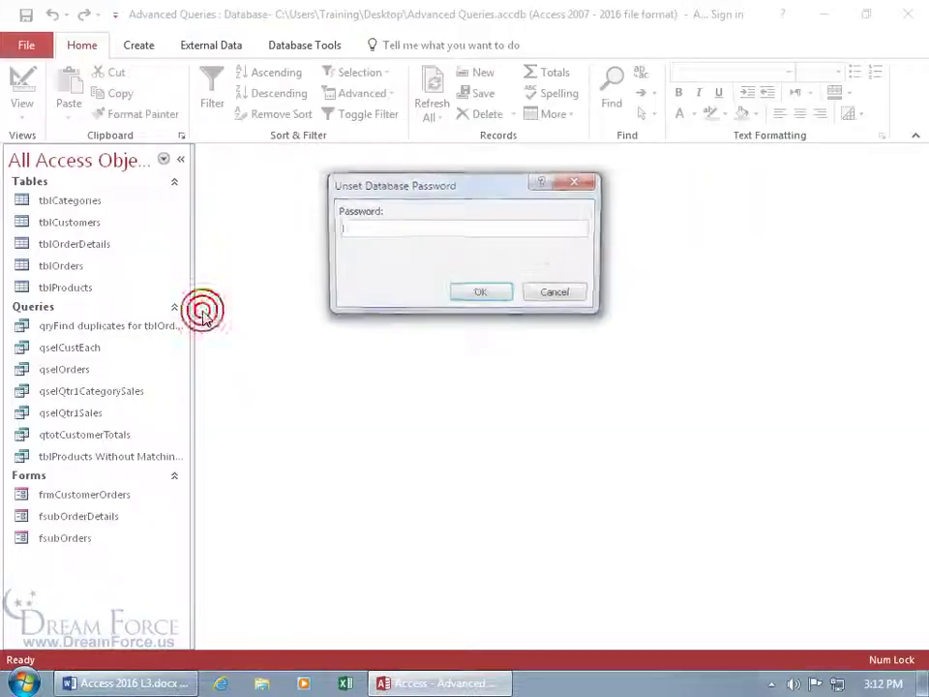
type("*****")
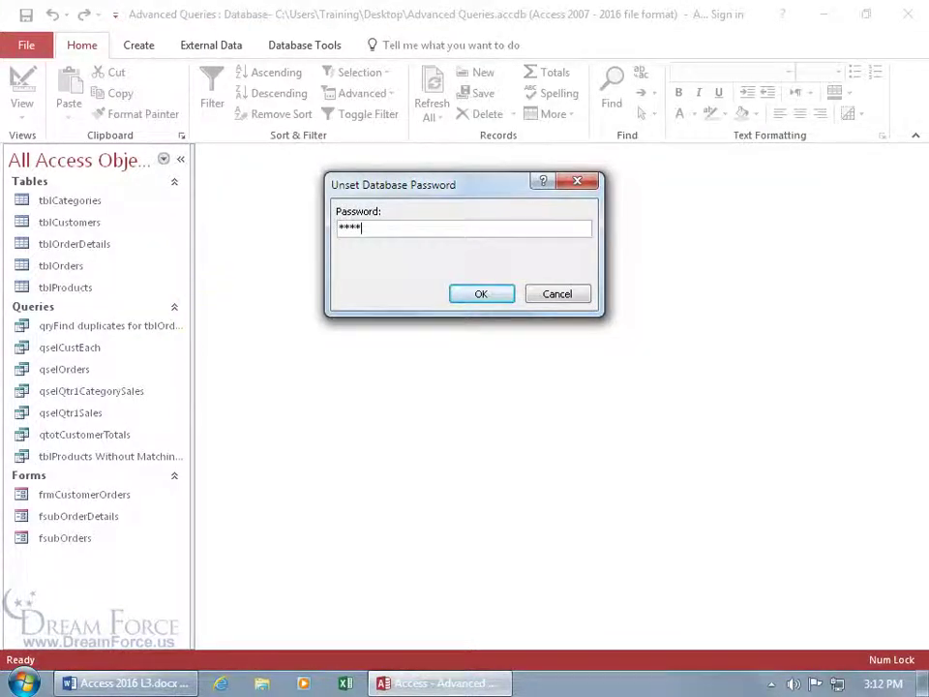
key("Return")
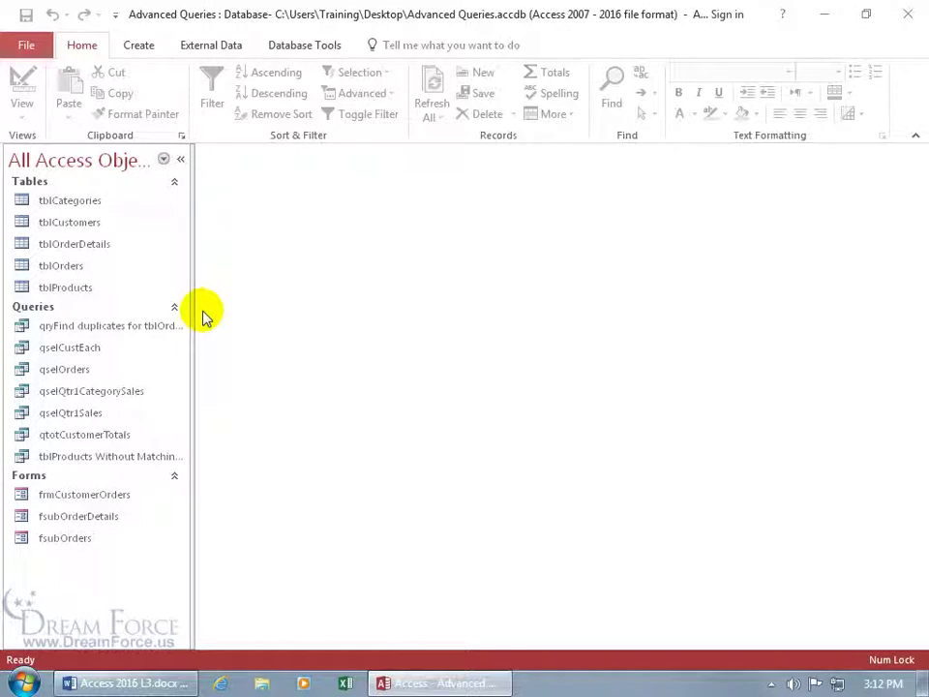
- Quit Access and reopen Advanced Queries from its desktop icon, with no password prompt
left_click(902, 15)
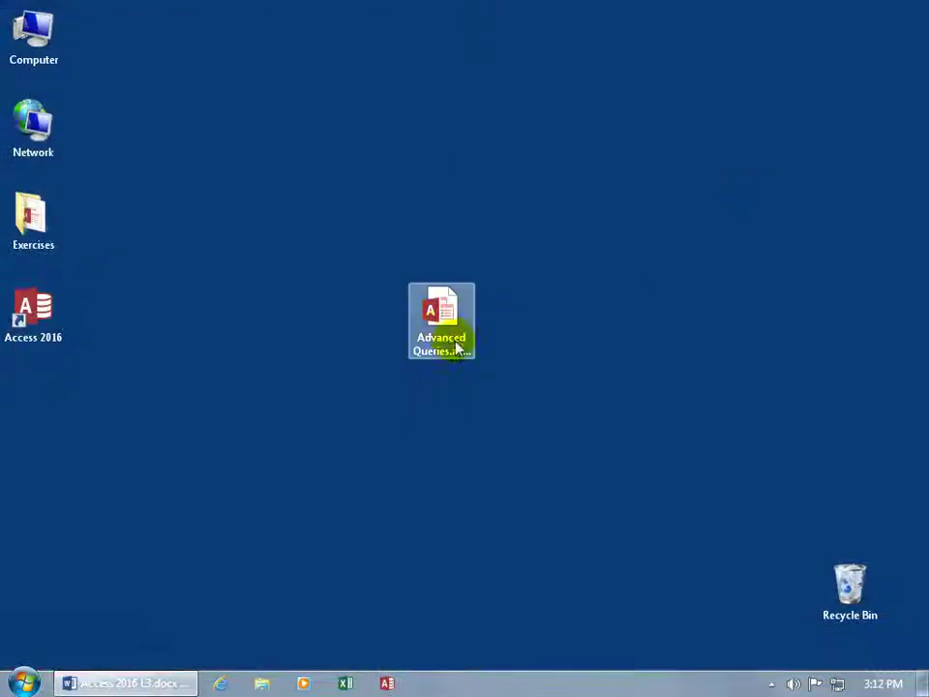
double_click(446, 330)
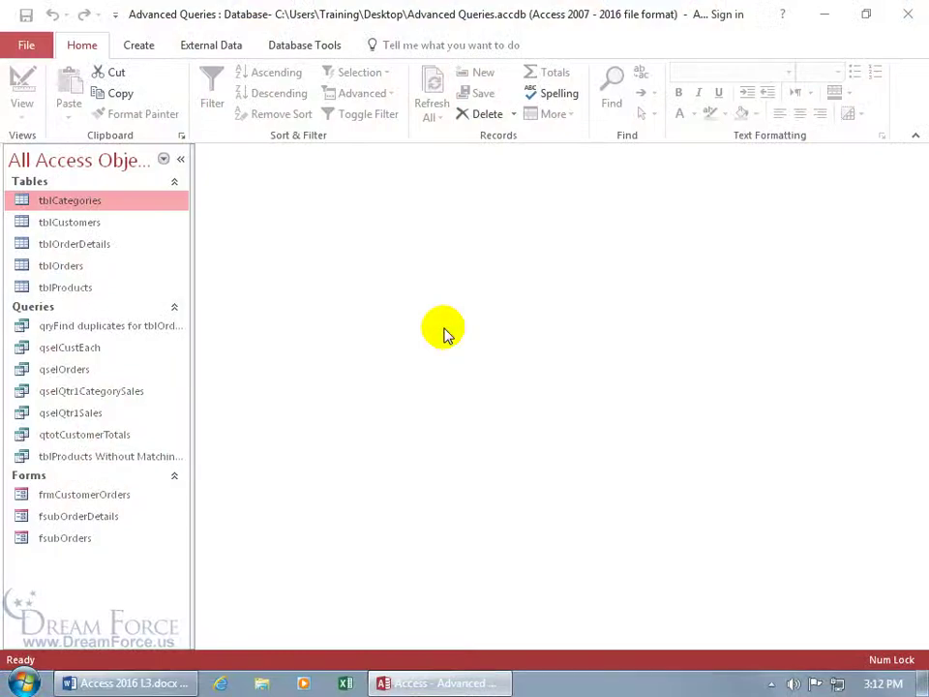